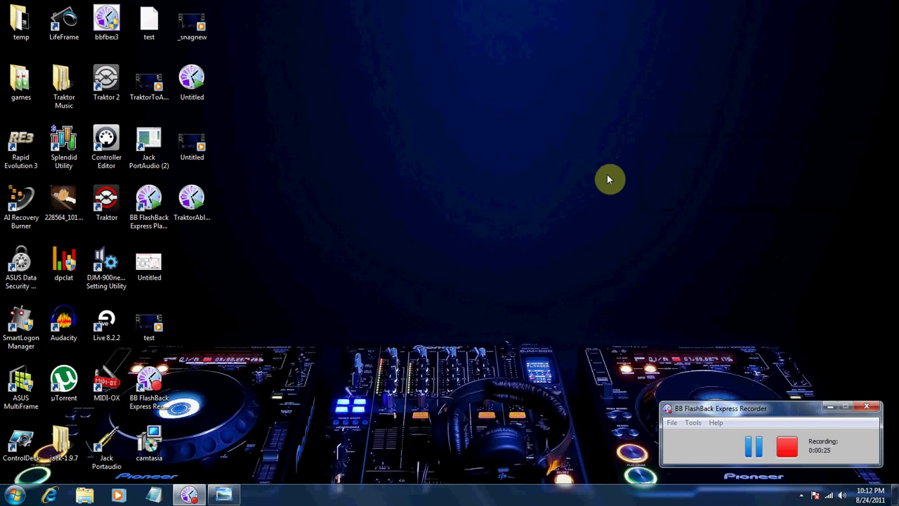
Restore Photo Viewer's Ableton-to-DJM-900 USB routing diagram with channels 1, 2, 7, 8 feeding Traktor.
left_click(223, 495)
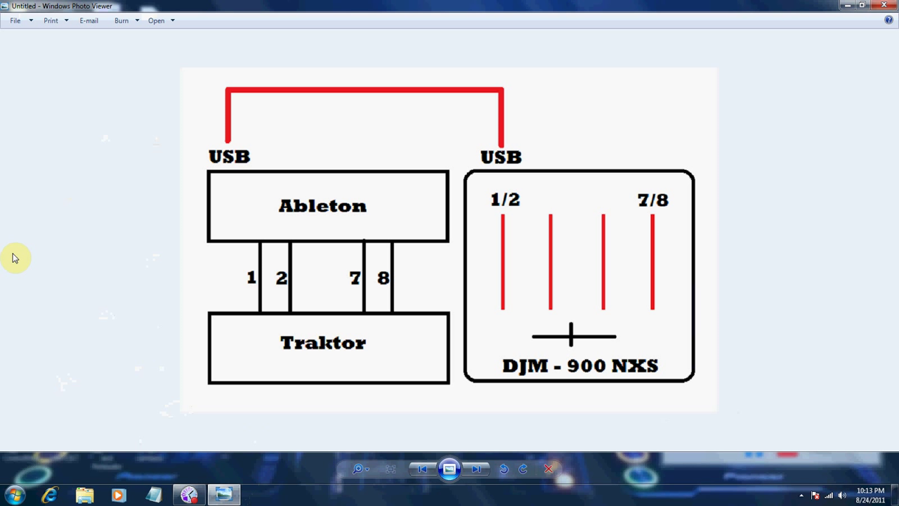
Minimize the routing diagram viewer to clear the desktop.
left_click(846, 5)
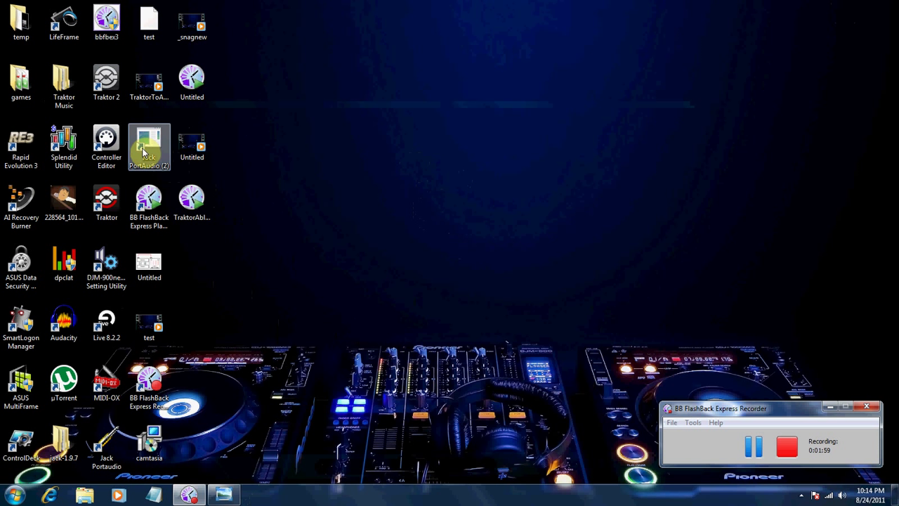
Launch Jack PortAudio (2), open Setup and review its DJM-900nexus ASIO input device list.
double_click(144, 150)
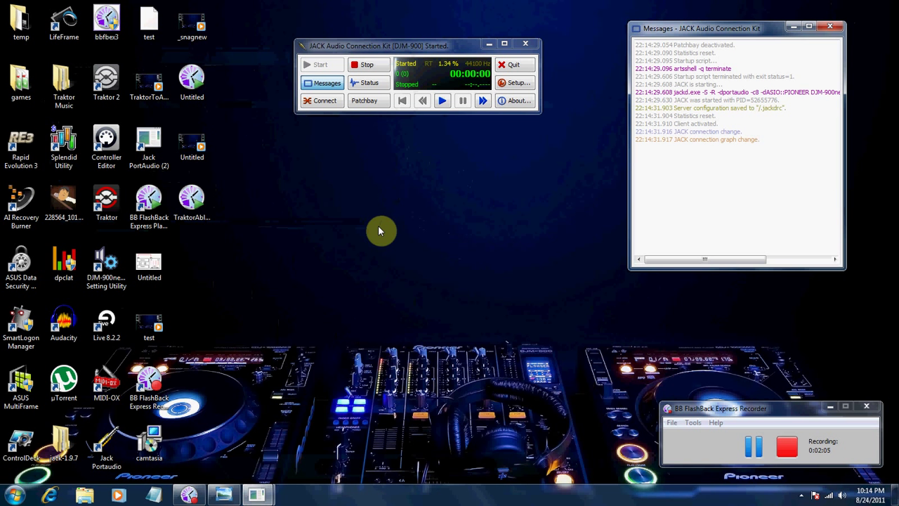
mouse_move(424, 44)
left_mouse_down()
mouse_move(428, 70)
mouse_move(420, 30)
mouse_move(410, 43)
left_mouse_up()
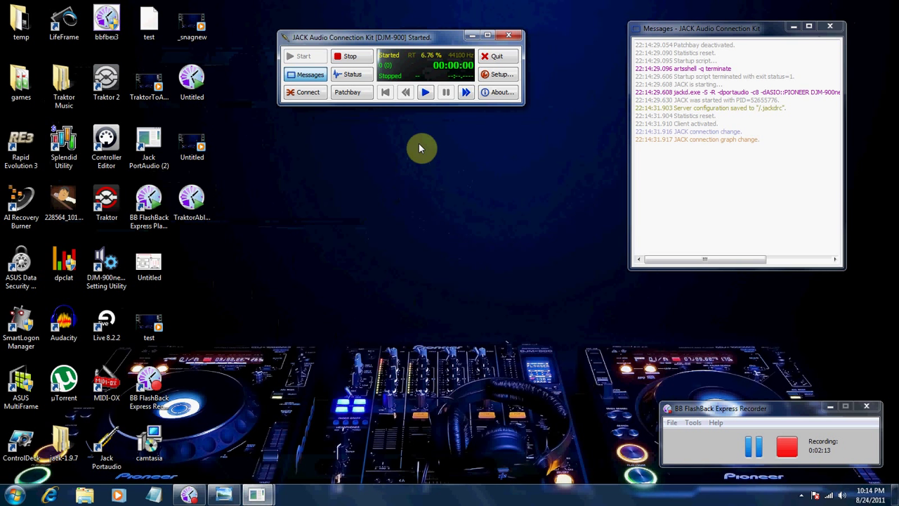
left_click(496, 74)
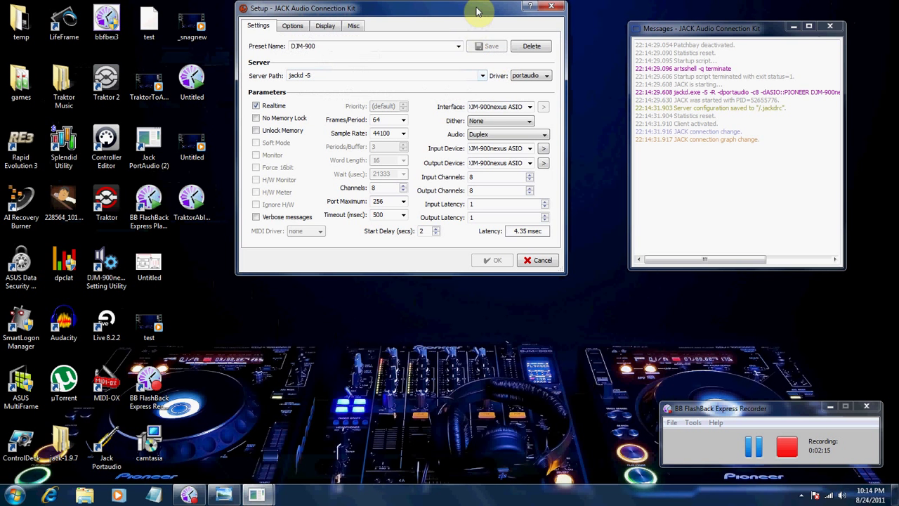
left_click_drag(477, 7, 471, 137)
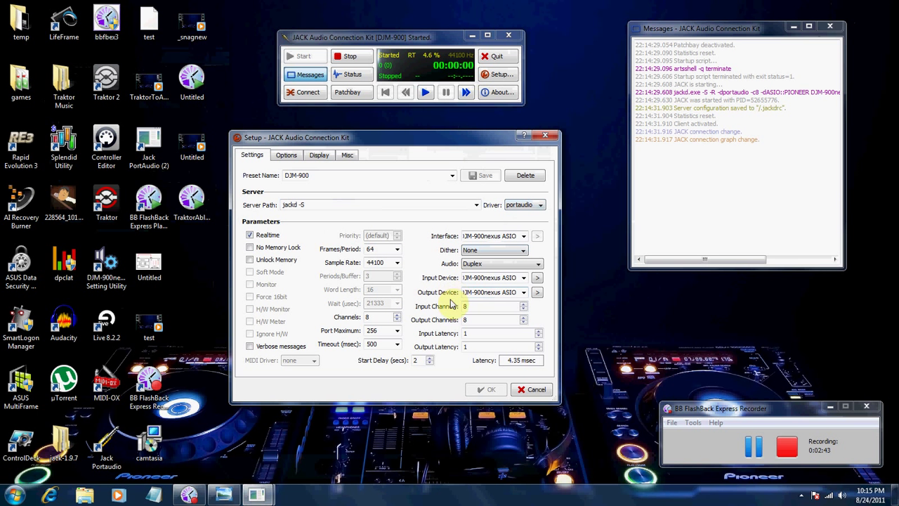
left_click(538, 279)
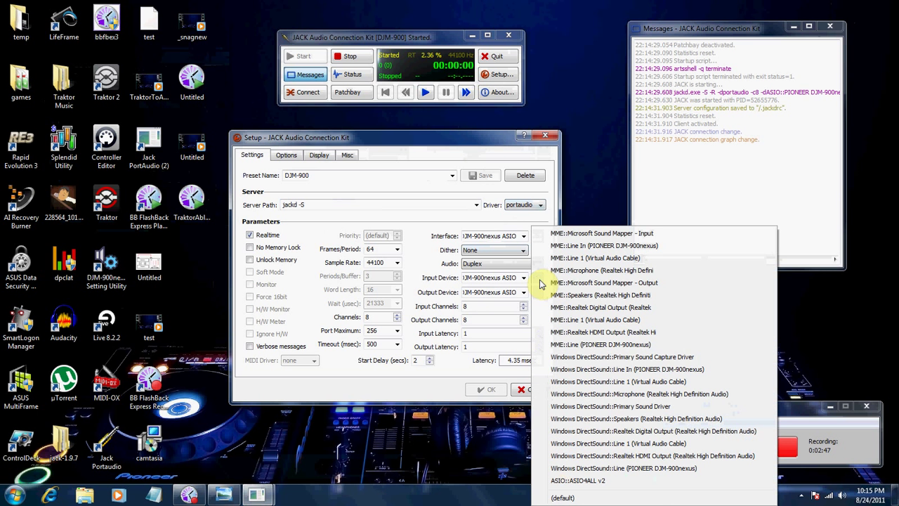
left_click(400, 149)
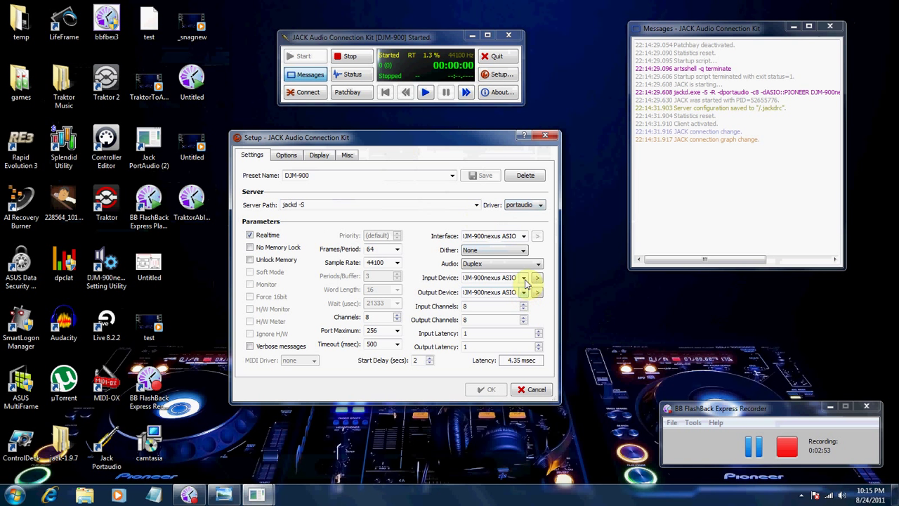
left_click_drag(517, 278, 411, 280)
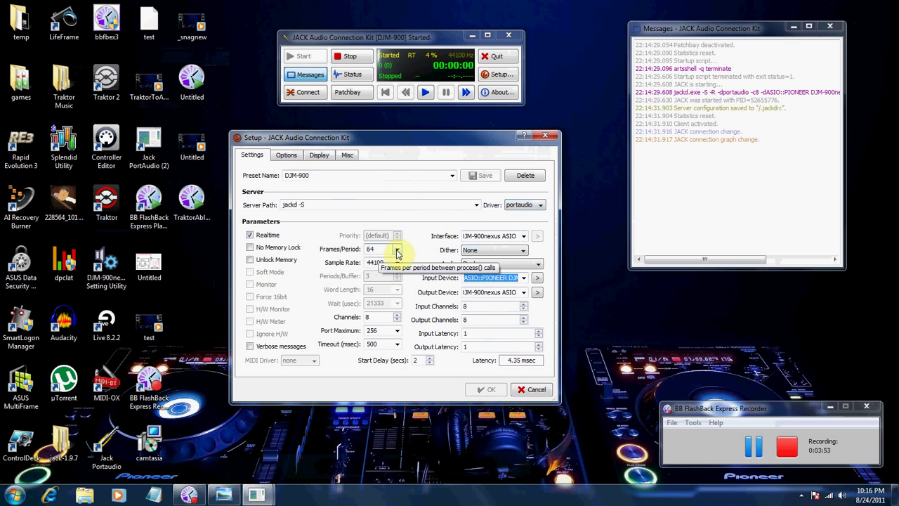
Keep 64 frames/period, 44100 Hz sample rate and 256 port maximum, then view Misc options.
left_click(397, 253)
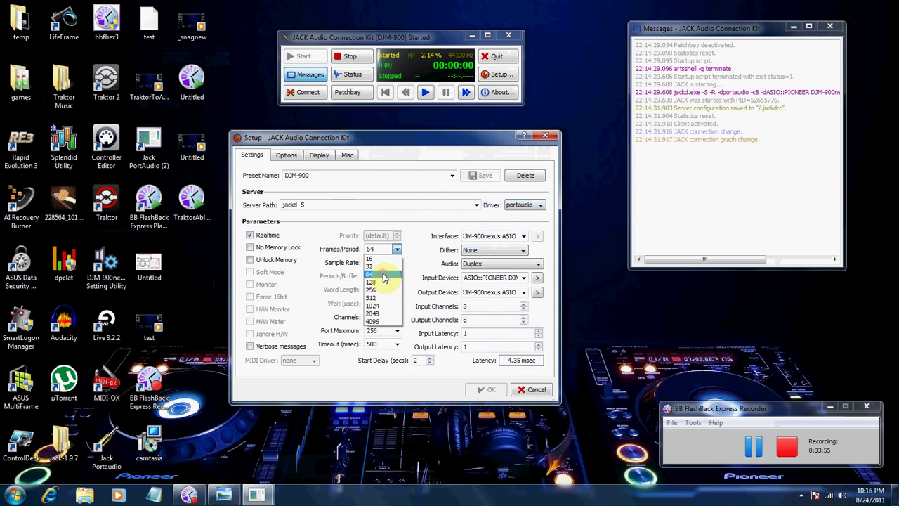
left_click(383, 277)
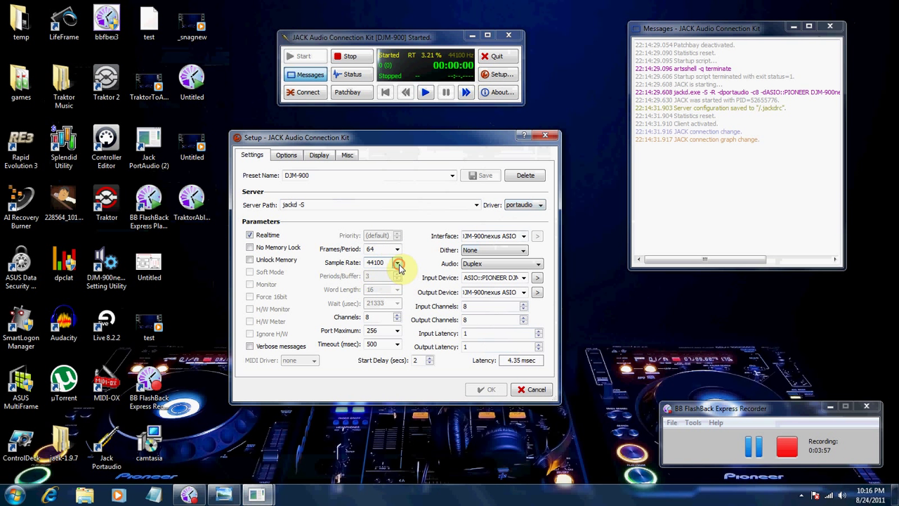
left_click(397, 264)
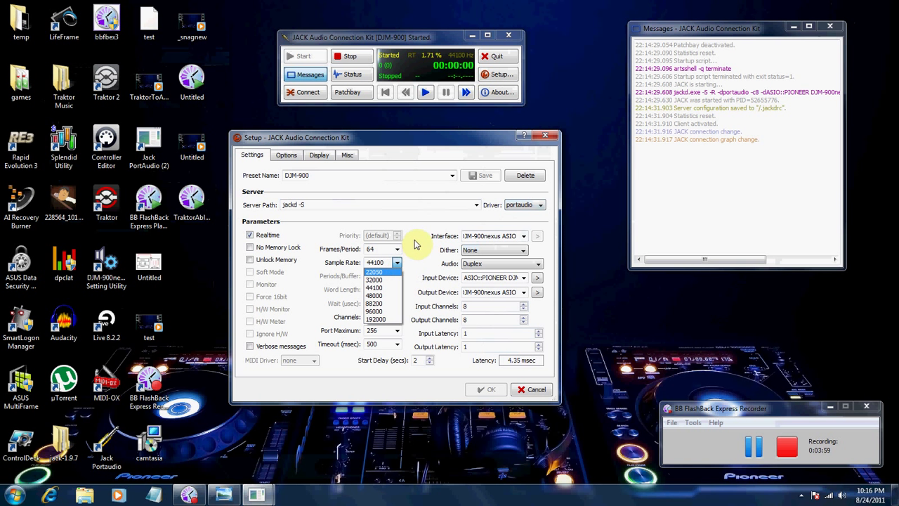
left_click(415, 244)
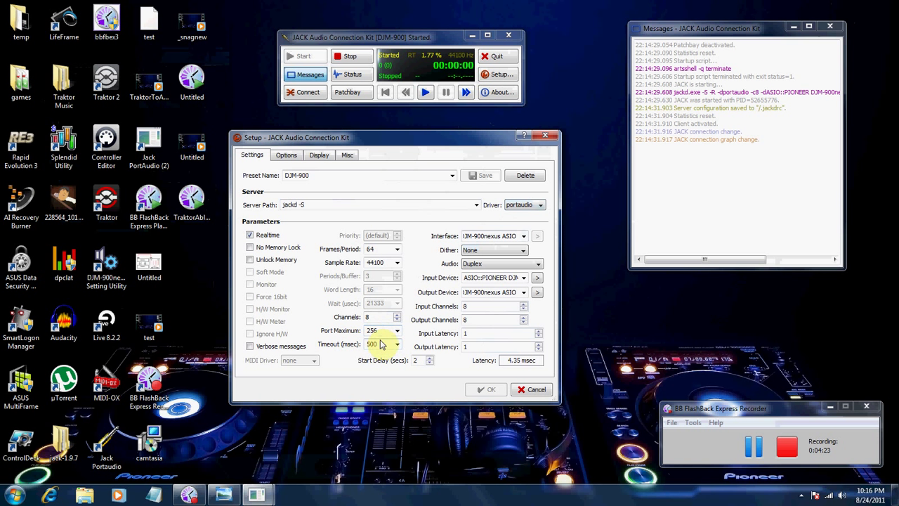
left_click(397, 330)
left_click(398, 330)
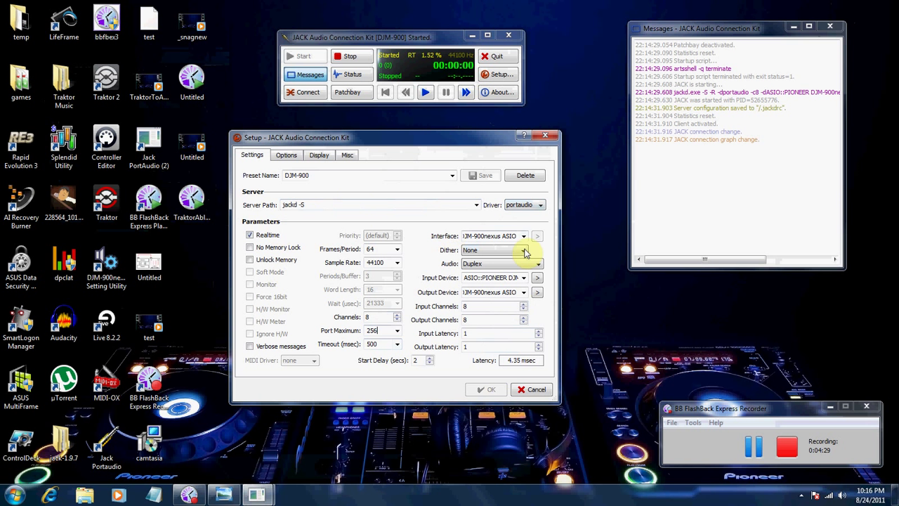
left_click(347, 155)
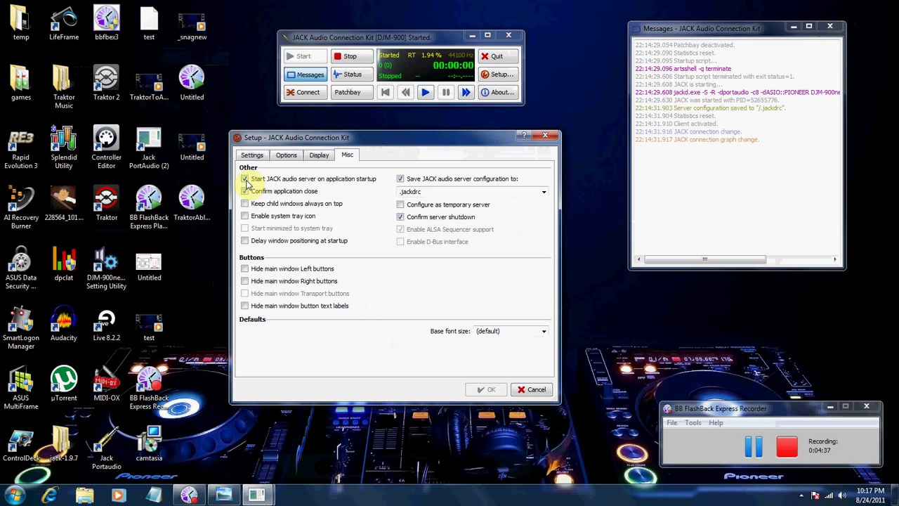
Leave 'Start JACK audio server on application startup' enabled and cancel the Setup dialog.
left_click(244, 178)
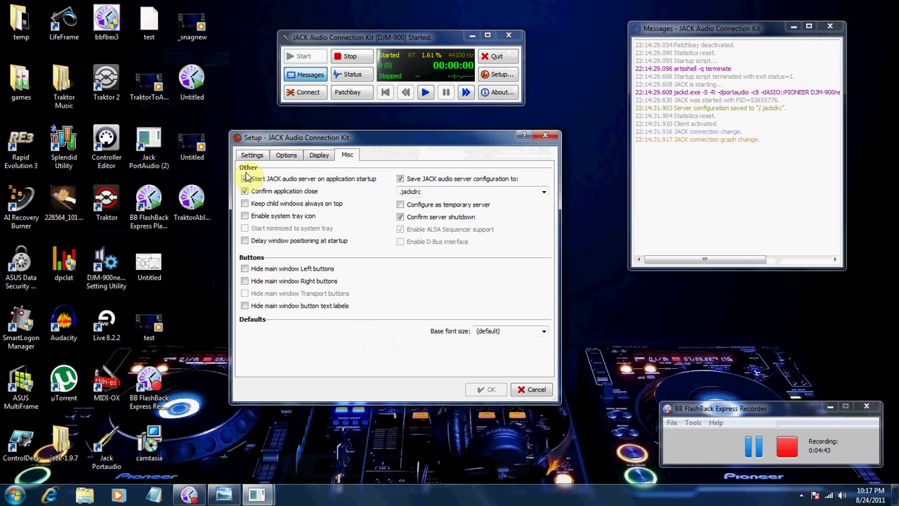
left_click(246, 179)
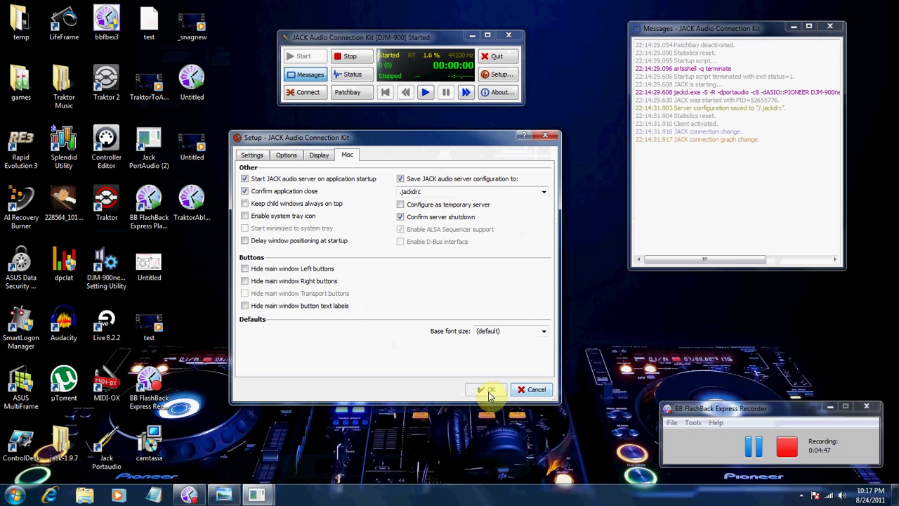
left_click(528, 392)
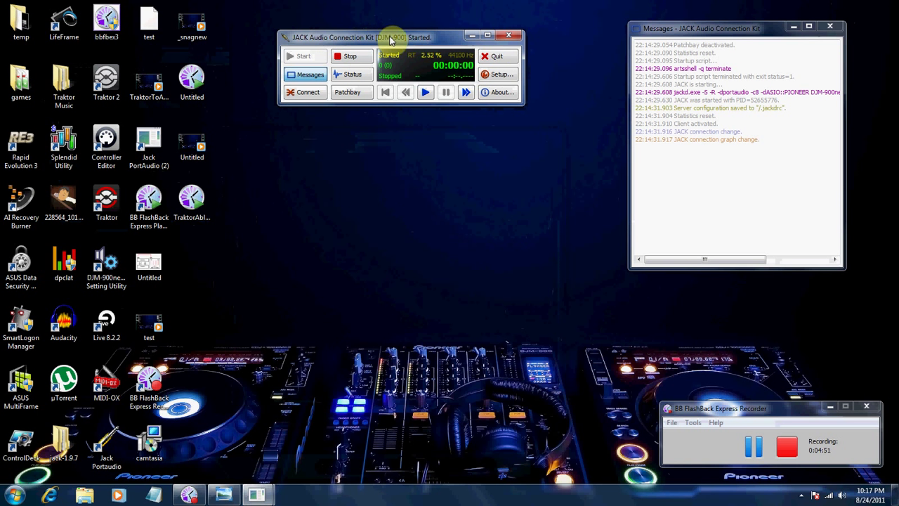
Move the JACK control window lower, beside the Messages log.
left_click_drag(394, 41, 380, 108)
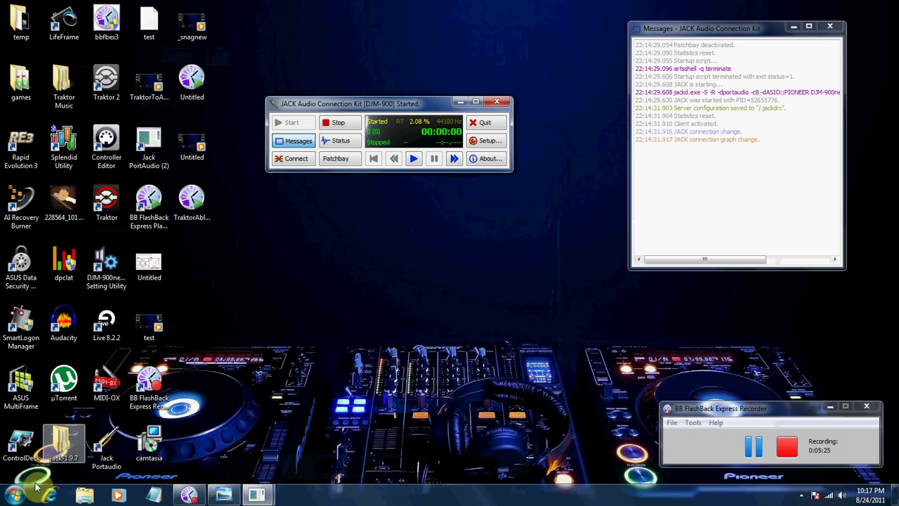
Launch Traktor 2 and accept switching its audio to the Pioneer DJM-900.
left_click(14, 495)
left_click(68, 145)
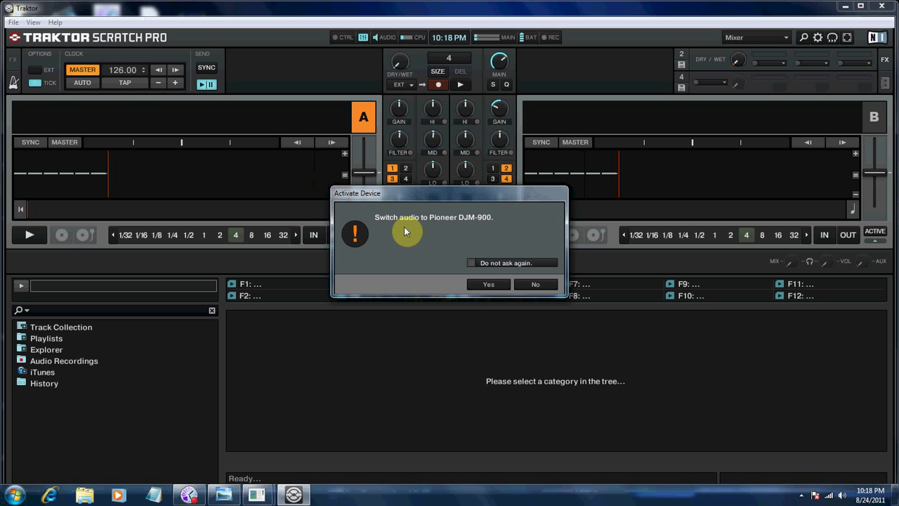
left_click(538, 285)
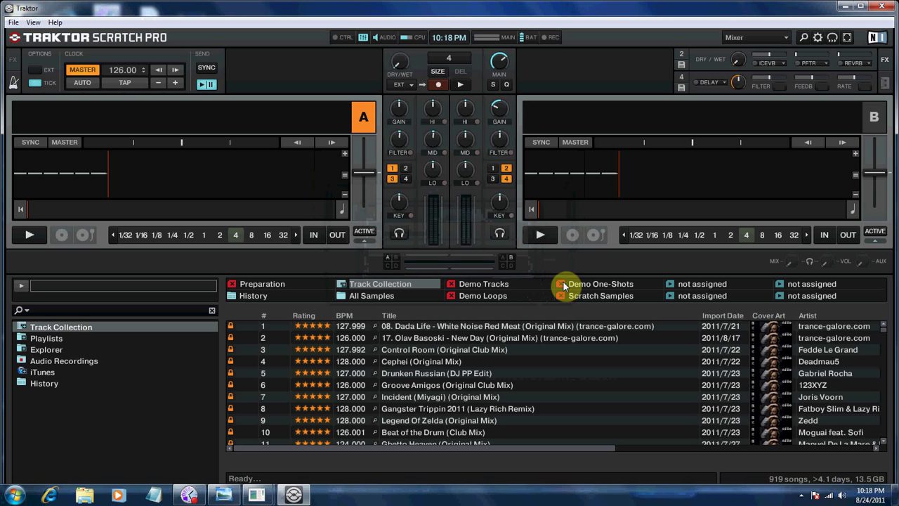
Choose JackRouter (ASIO) as Traktor's audio device in Preferences > Audio Setup.
left_click(12, 23)
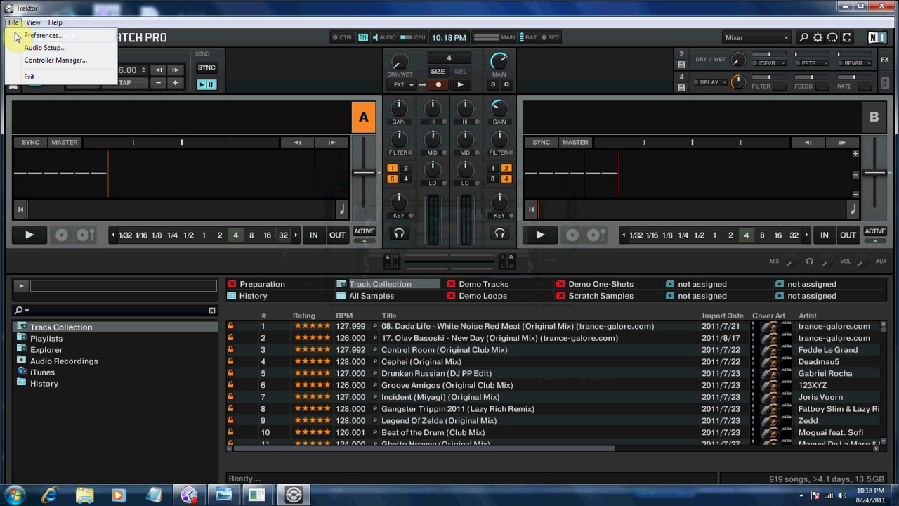
left_click(17, 33)
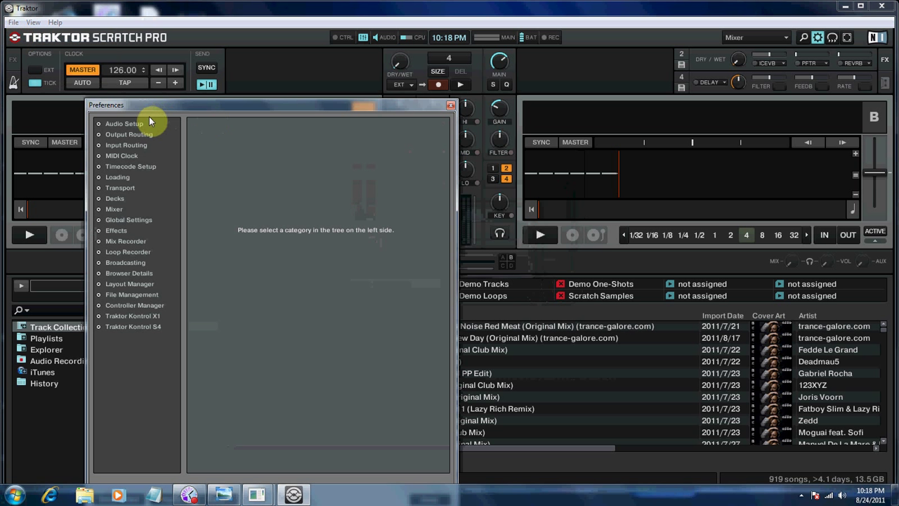
left_click(162, 98)
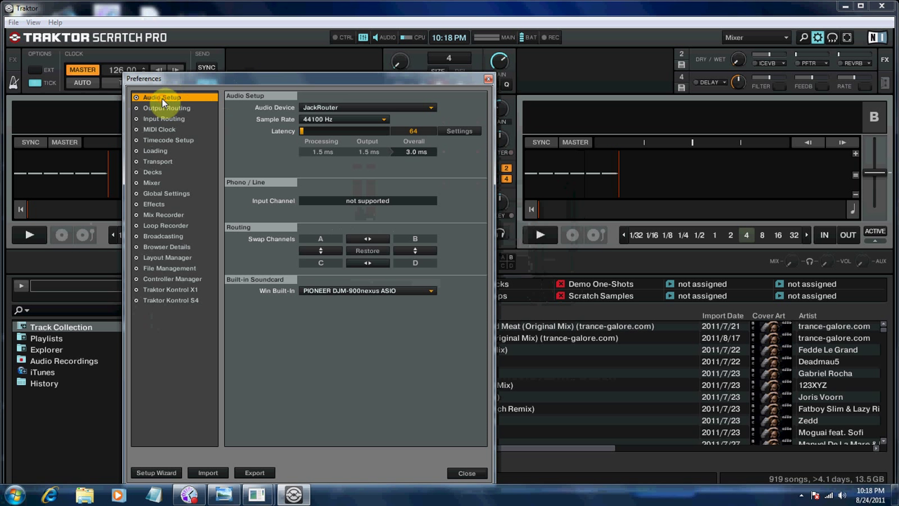
left_click(396, 109)
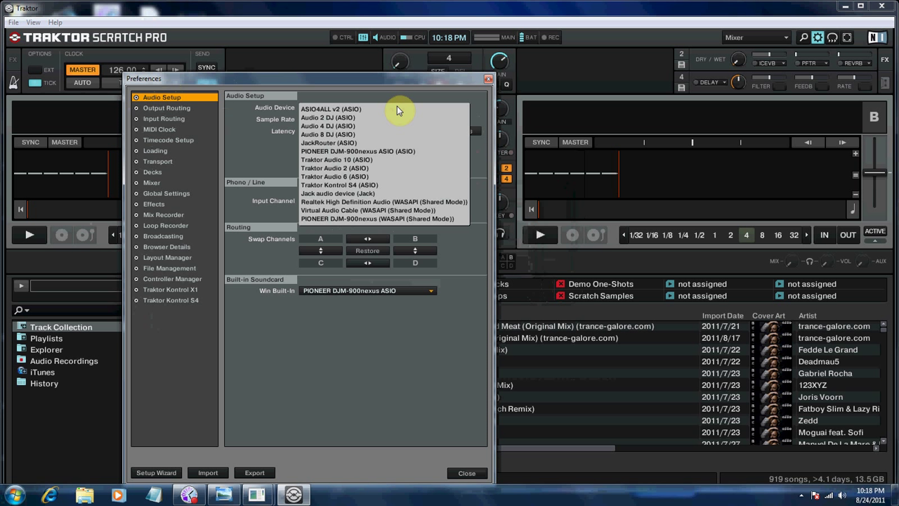
left_click(343, 143)
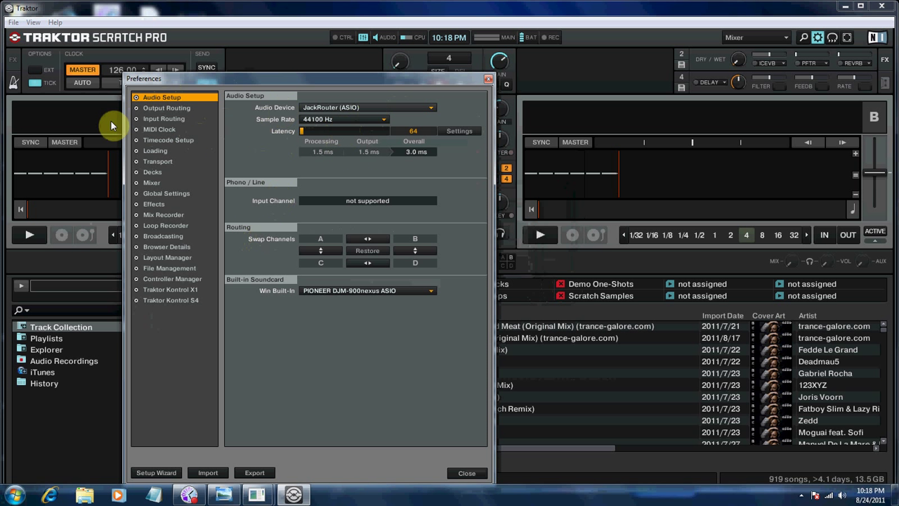
Confirm External routing with Deck A on Out0/Out1 and Deck B on Out2/Out3, then close Preferences.
left_click(152, 112)
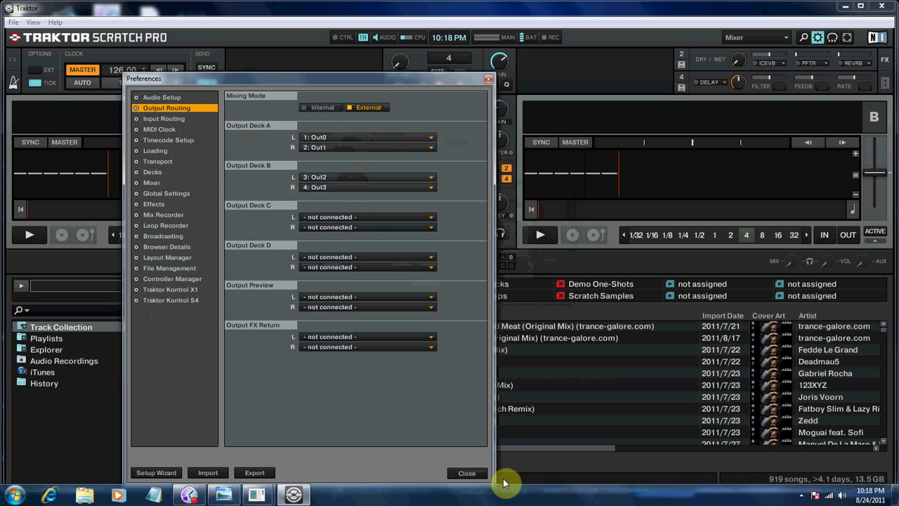
left_click(472, 473)
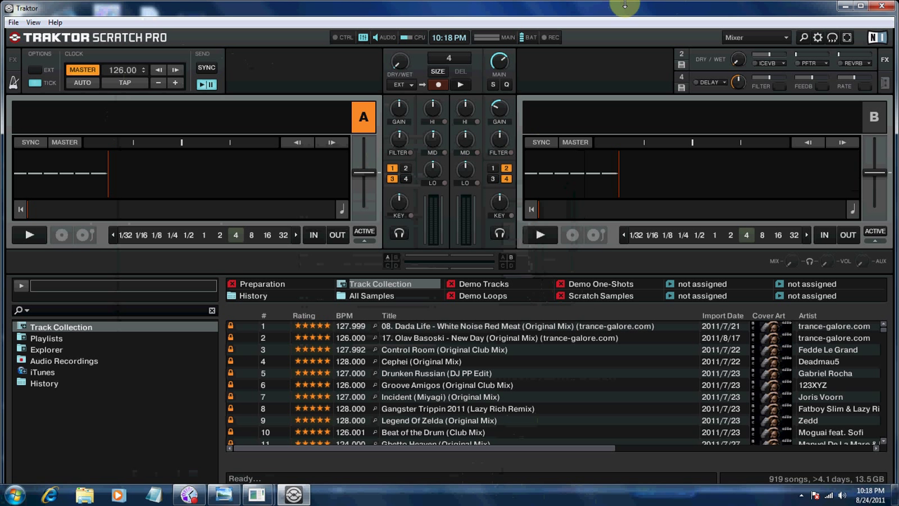
Minimize Traktor, open JACK's Connections window and expand Traktor's out1–out4 ports.
left_click(846, 7)
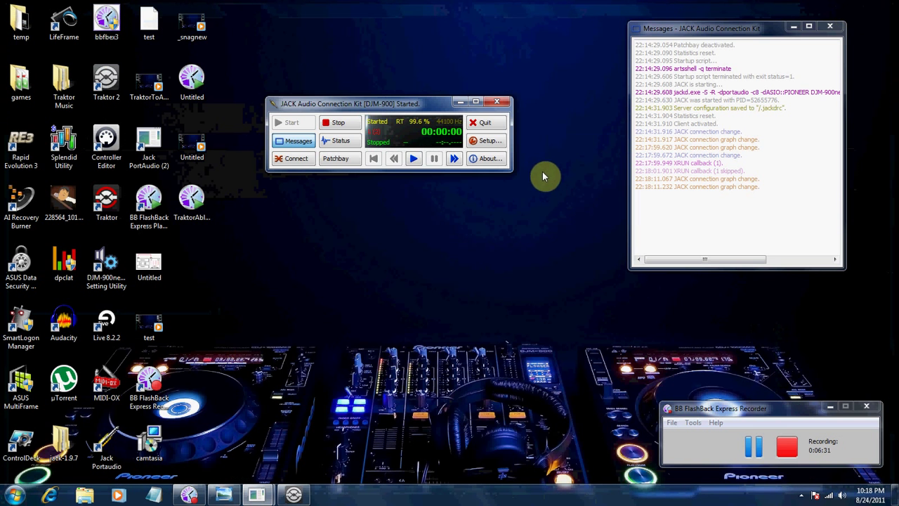
left_click_drag(366, 107, 344, 63)
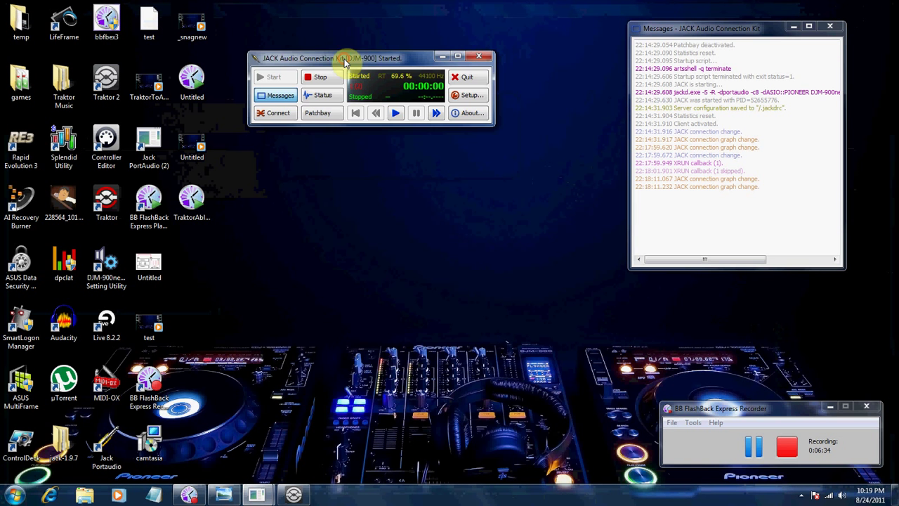
left_click(277, 114)
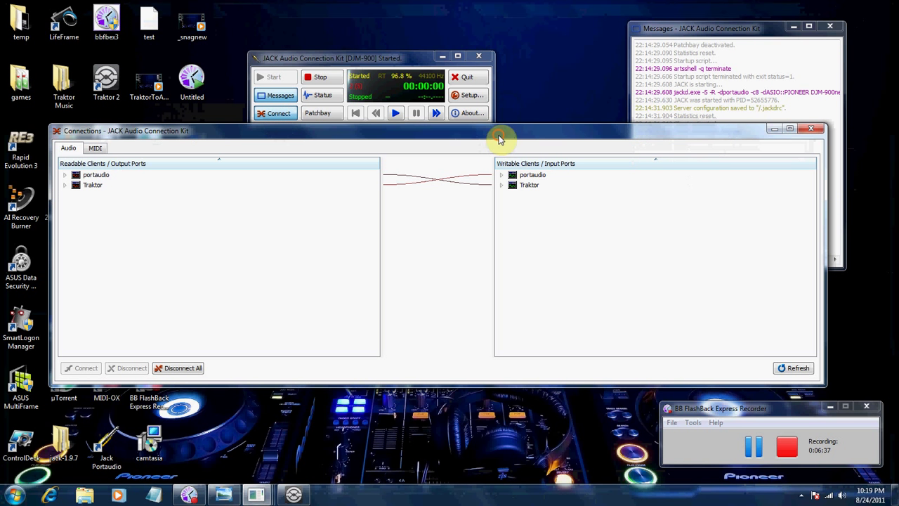
left_click_drag(494, 135, 476, 134)
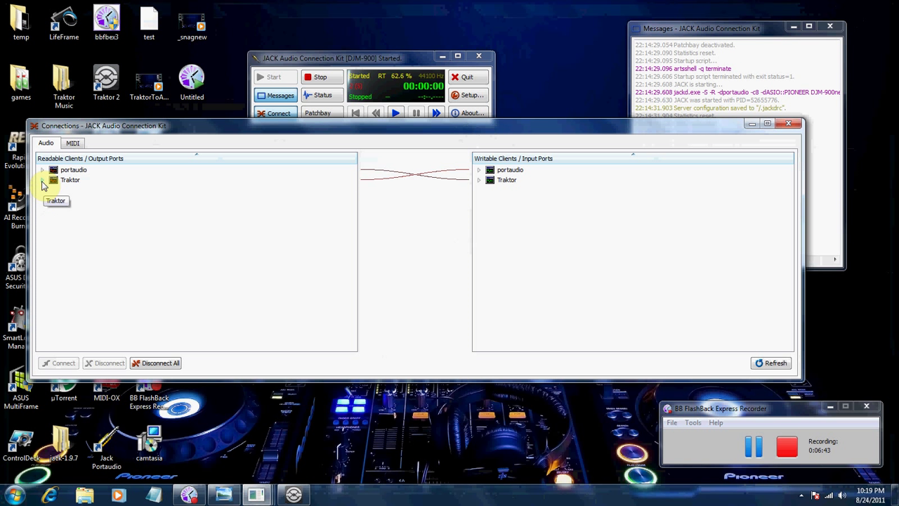
left_click(42, 180)
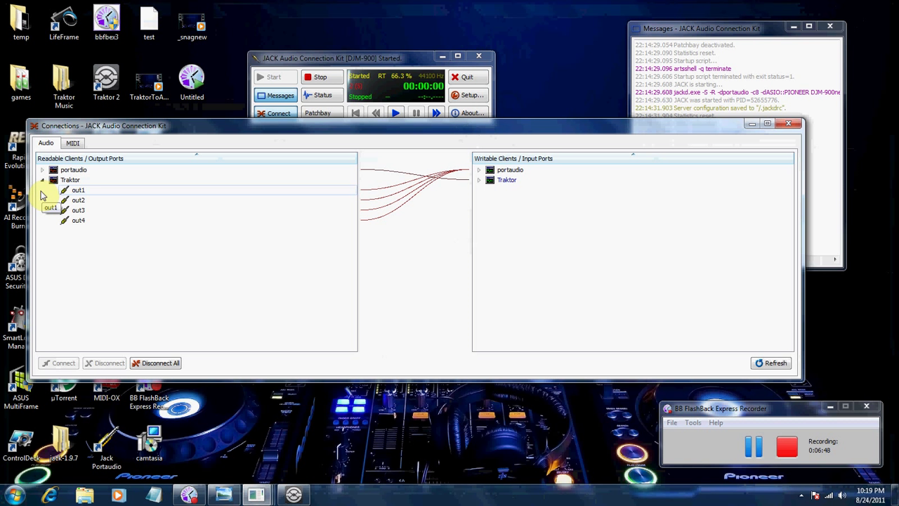
Disconnect Traktor out1, out2 and out3 from DJM-900nexus in1–in3, then select out4 and in4.
left_click(478, 171)
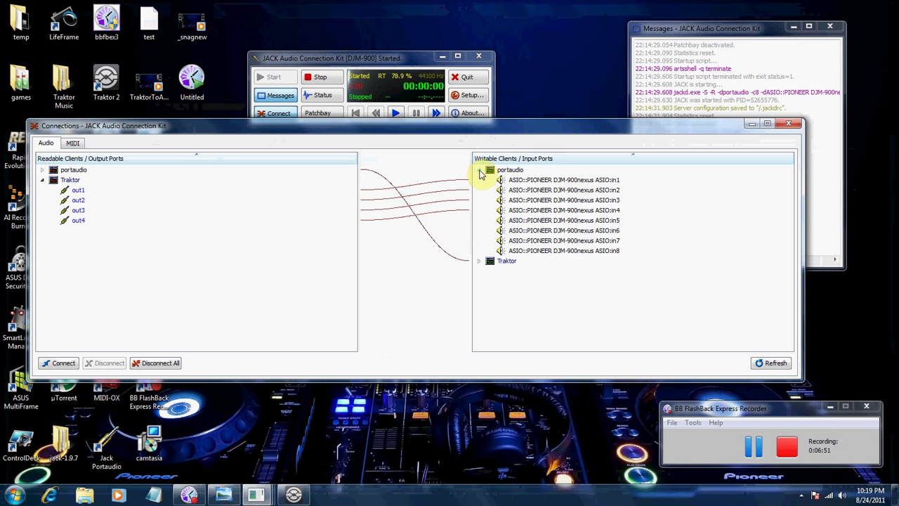
left_click(91, 188)
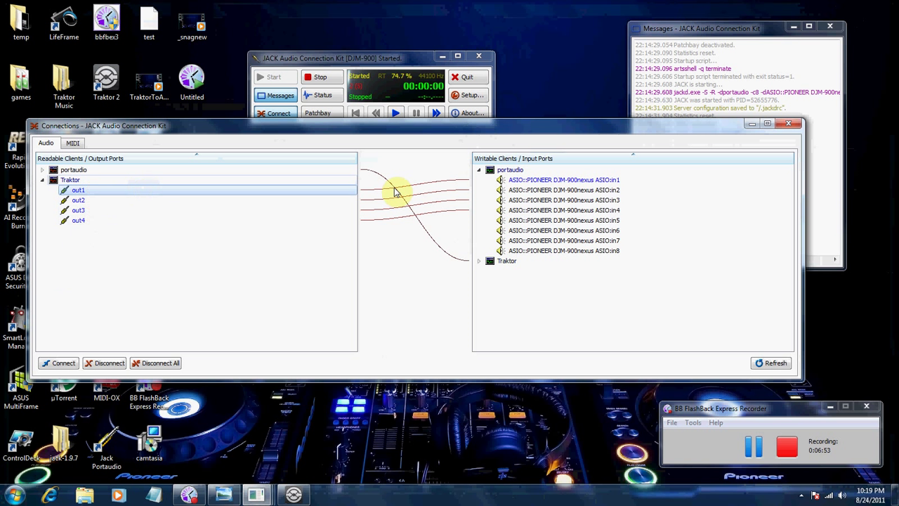
left_click(538, 180)
left_click(106, 362)
left_click(83, 200)
left_click(566, 189)
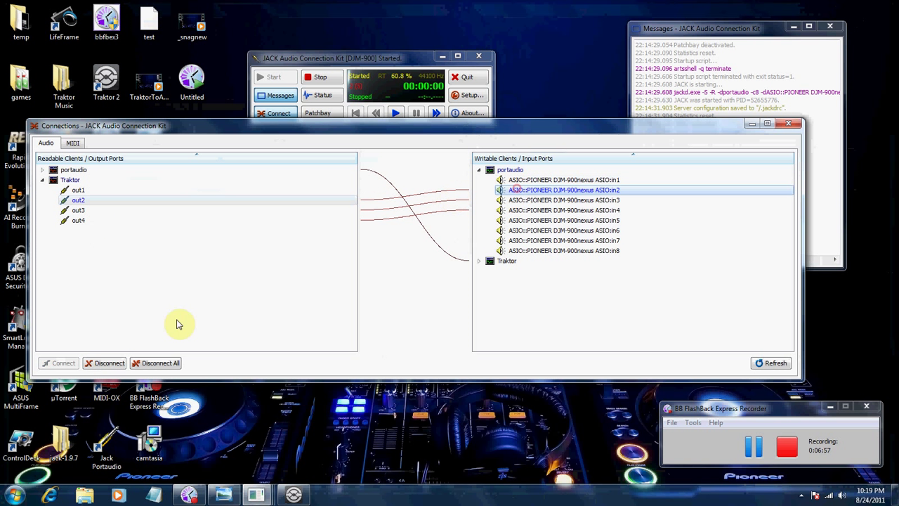
left_click(106, 362)
left_click(78, 210)
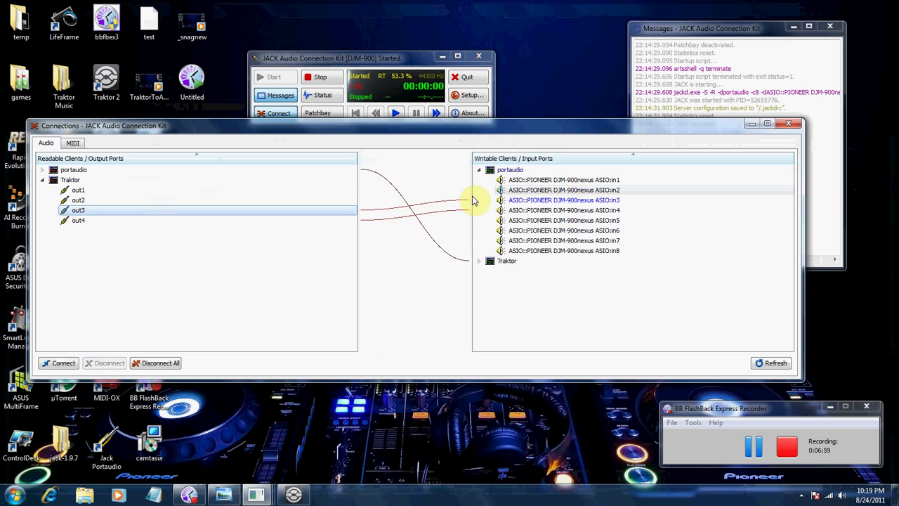
left_click(522, 200)
left_click(105, 363)
left_click(80, 220)
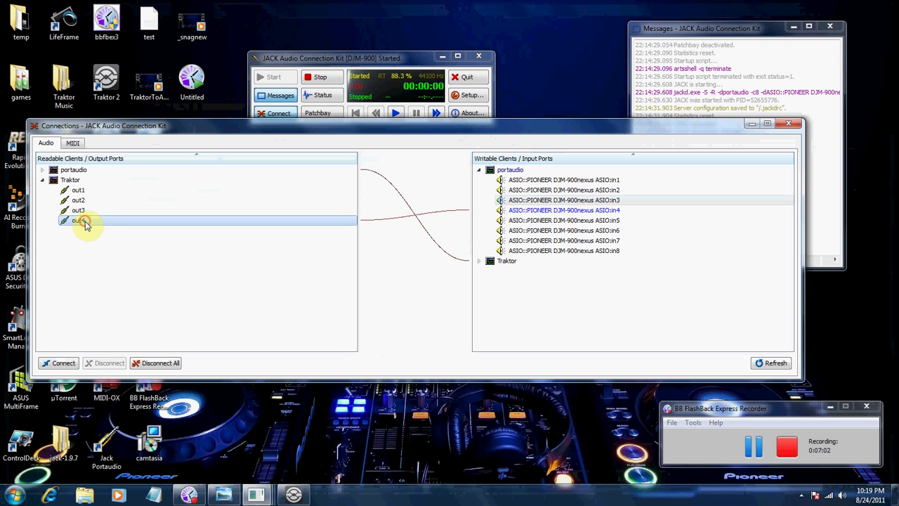
left_click(521, 211)
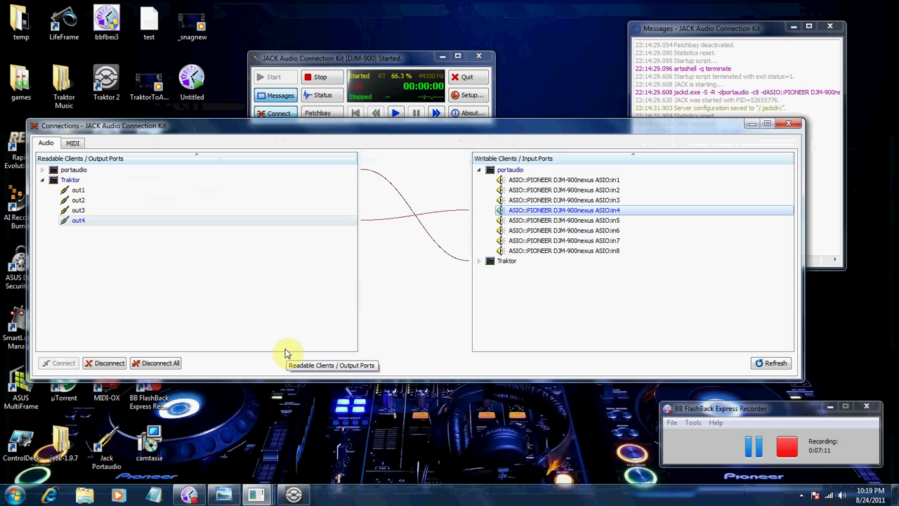
Launch Live 8.2.2 from the Start menu and narrow the Live Devices browser.
left_click(14, 495)
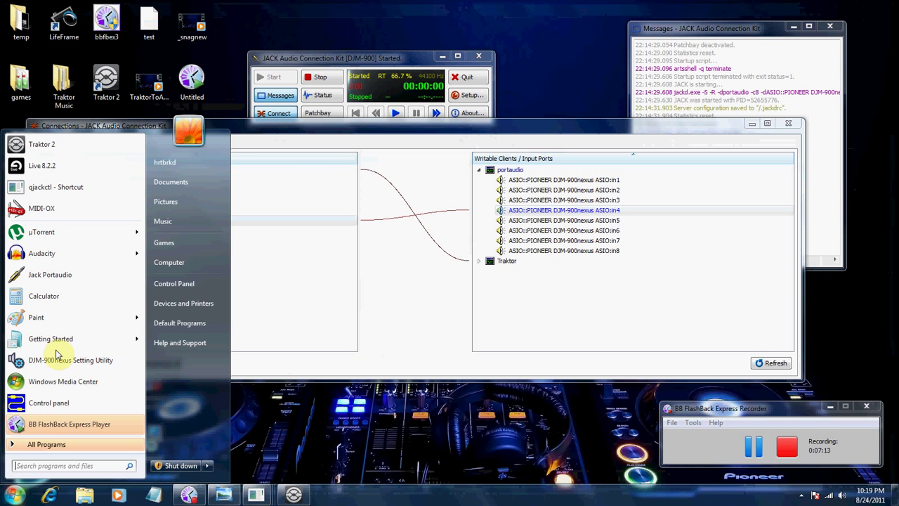
left_click(68, 169)
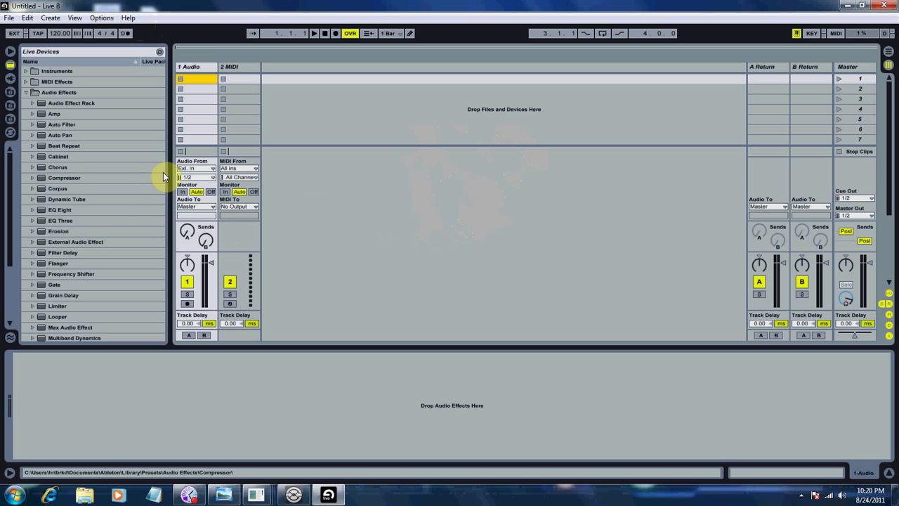
left_click_drag(170, 173, 55, 177)
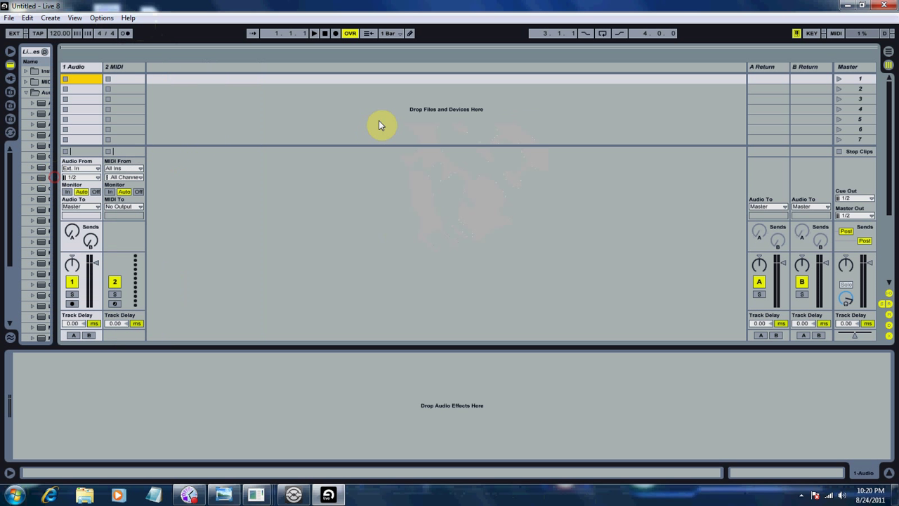